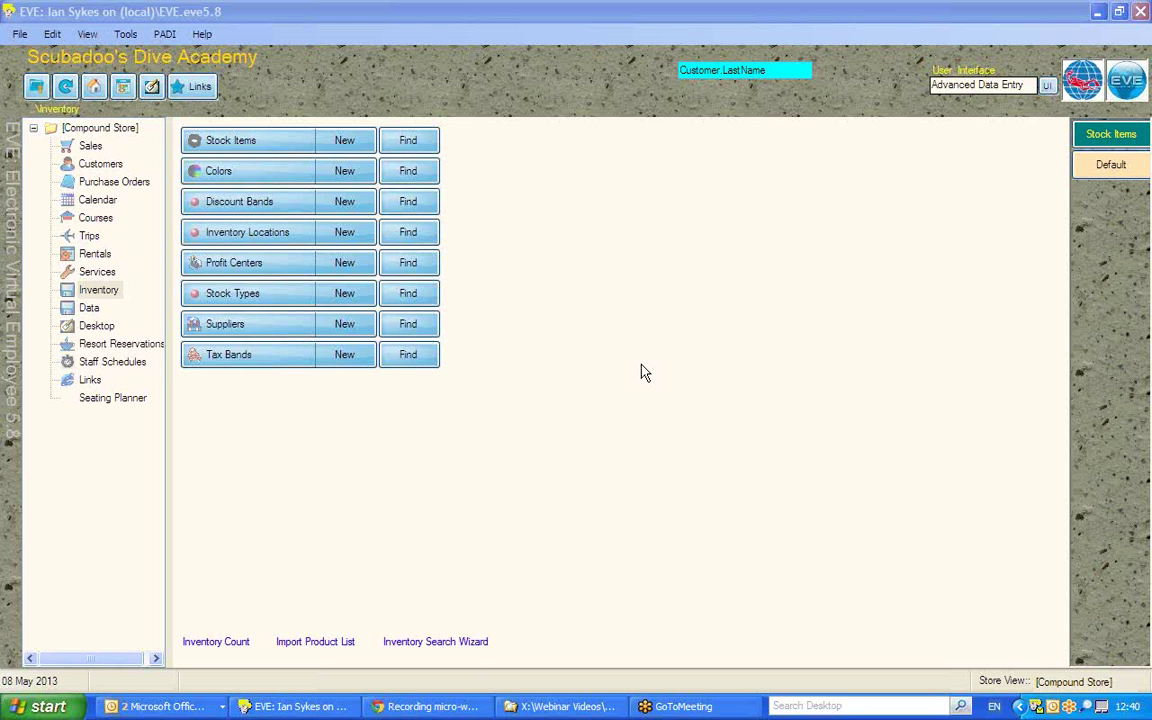
# Create a new inventory stock item with the description "PADI Discover Scuba Diving"
pyautogui.click(90, 292)
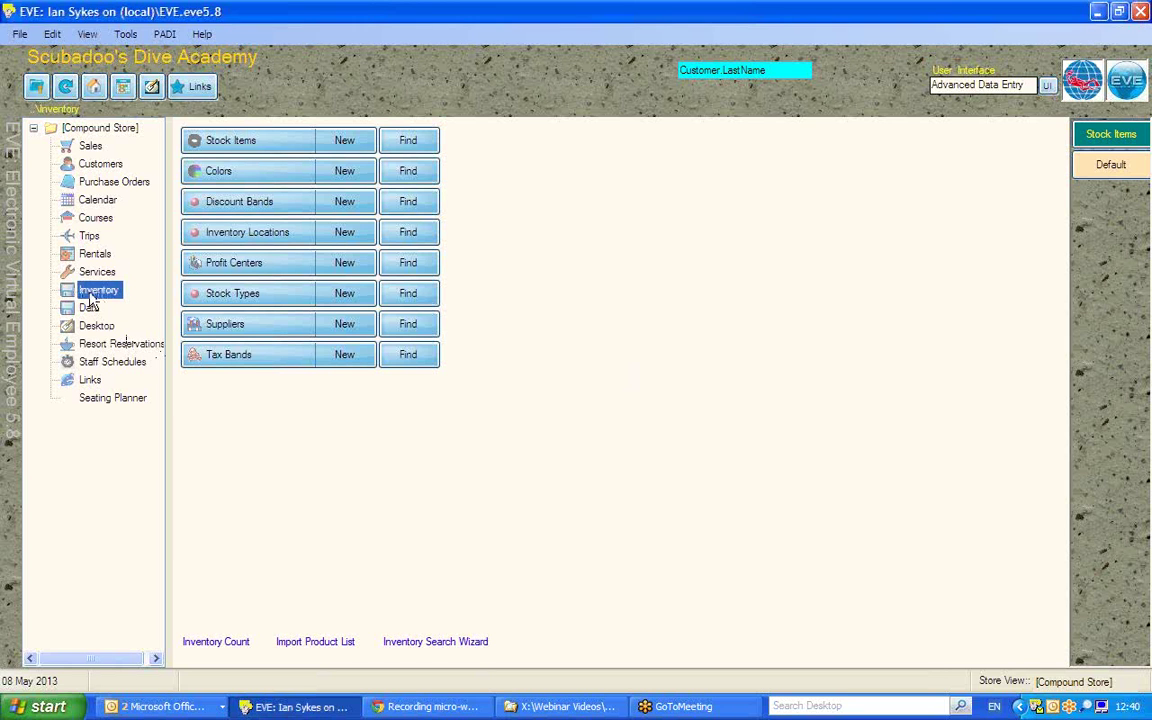
pyautogui.click(348, 141)
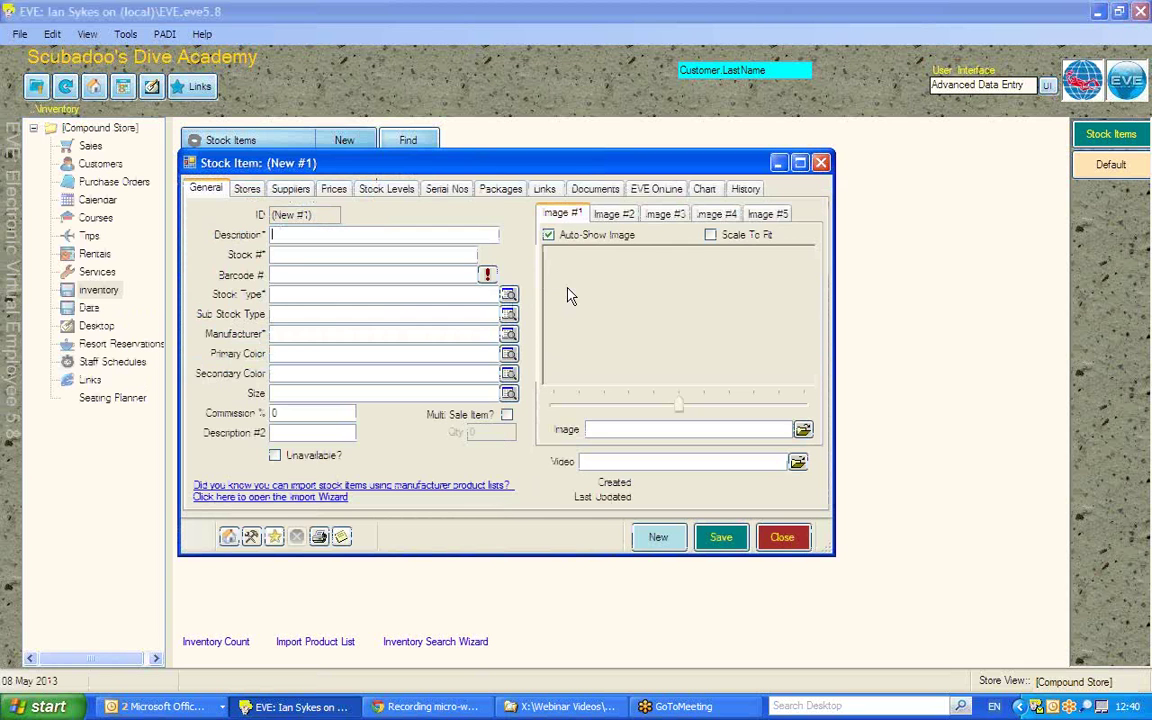
pyautogui.write('Di')
pyautogui.press('BackSpace')
pyautogui.press('BackSpace')
pyautogui.write('PADI')
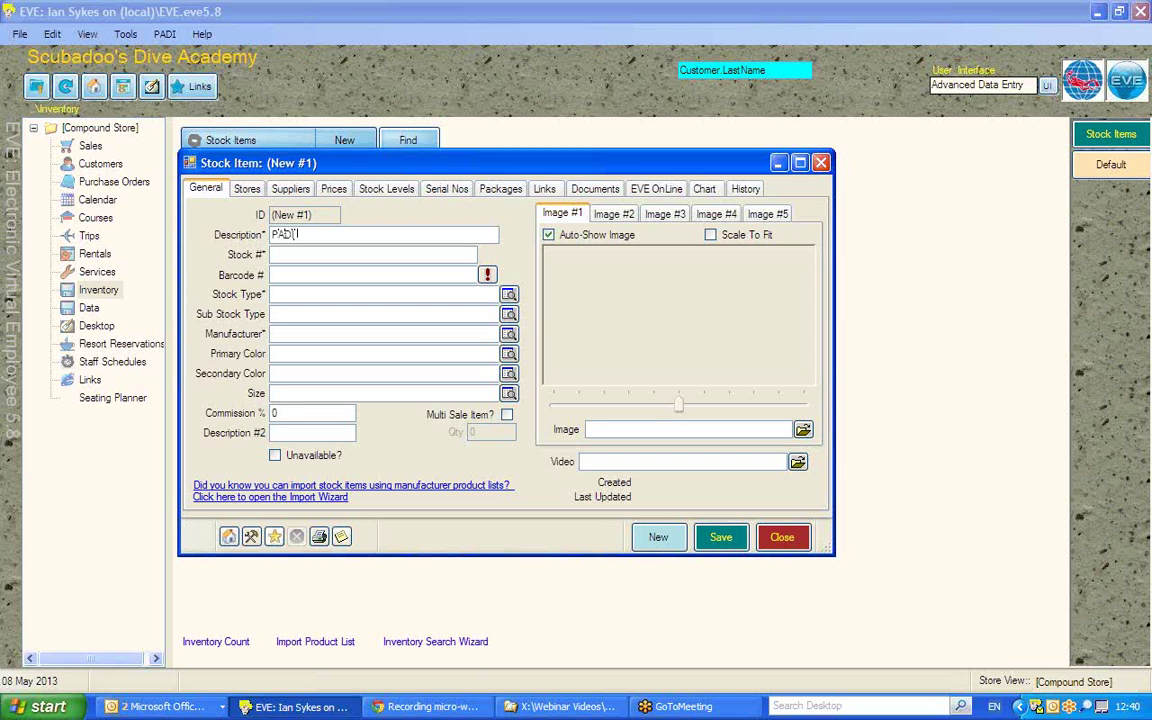
pyautogui.write(' Discover Scuba Diving!')
# Enter PADIDSD as the stock number of the new stock item
pyautogui.click(286, 255)
pyautogui.write('f')
pyautogui.press('BackSpace')
pyautogui.write('PADIDSD')
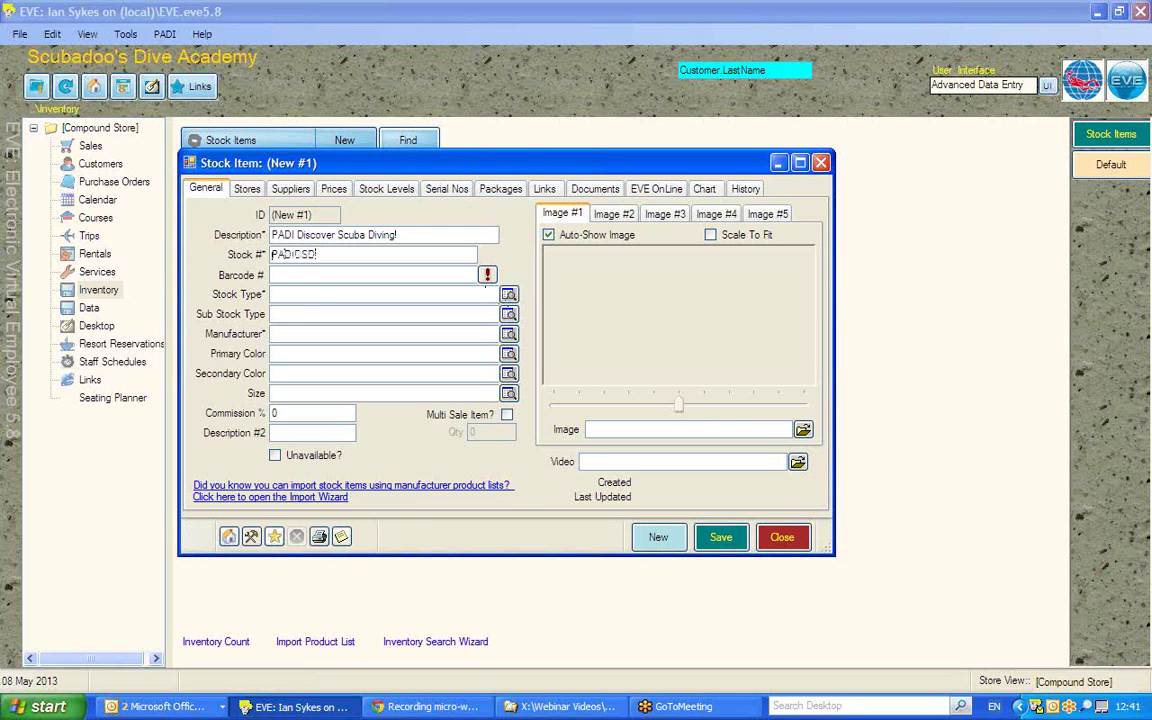
# Set the item's stock type to COURSE TUITION FEE, chosen from the list of stock types
pyautogui.click(298, 295)
pyautogui.write('Course learning materials and Booking Deposits')
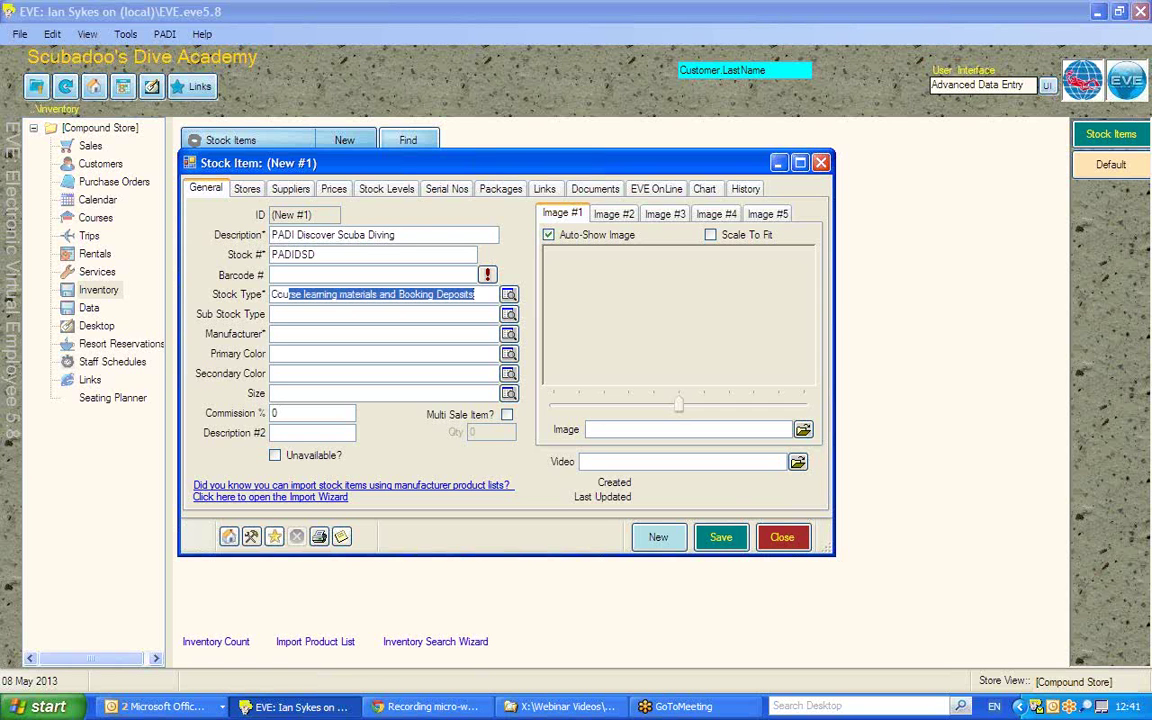
pyautogui.click(509, 295)
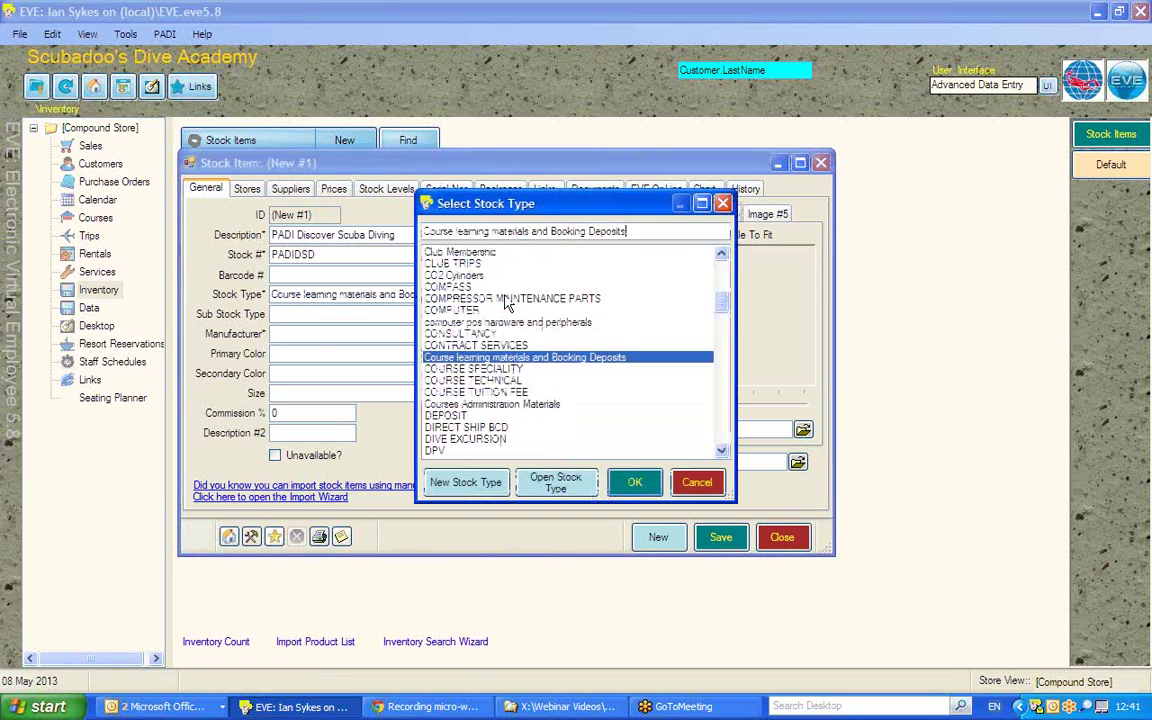
pyautogui.click(448, 394)
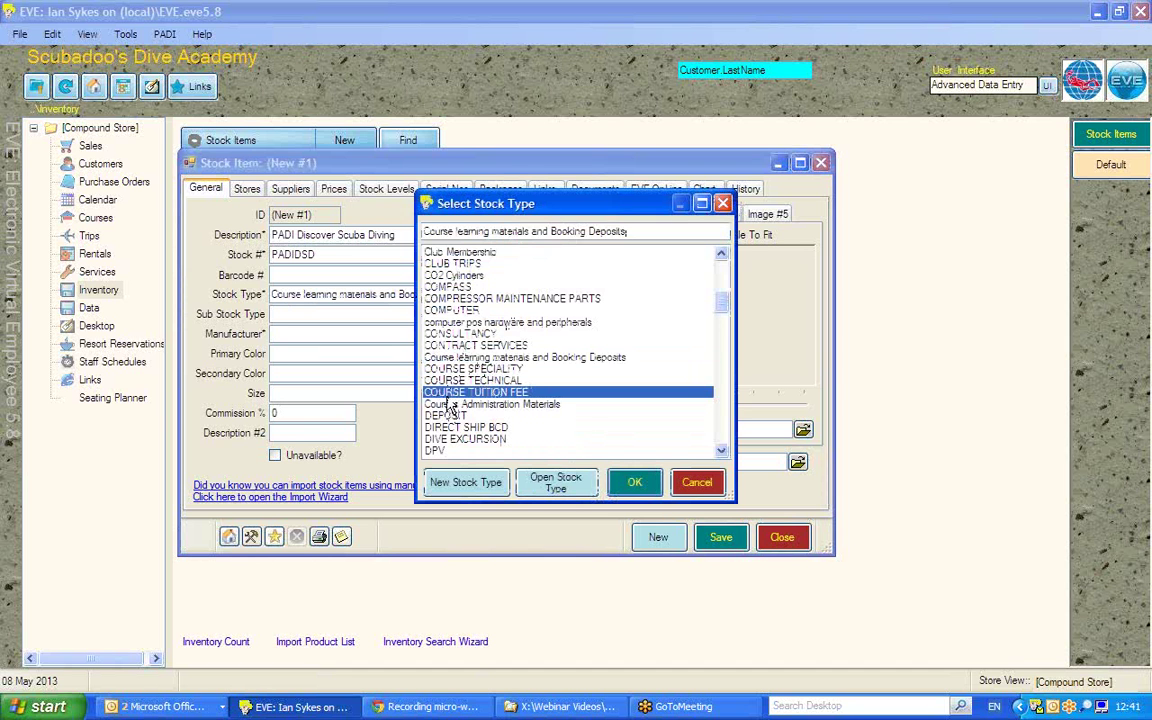
pyautogui.click(634, 482)
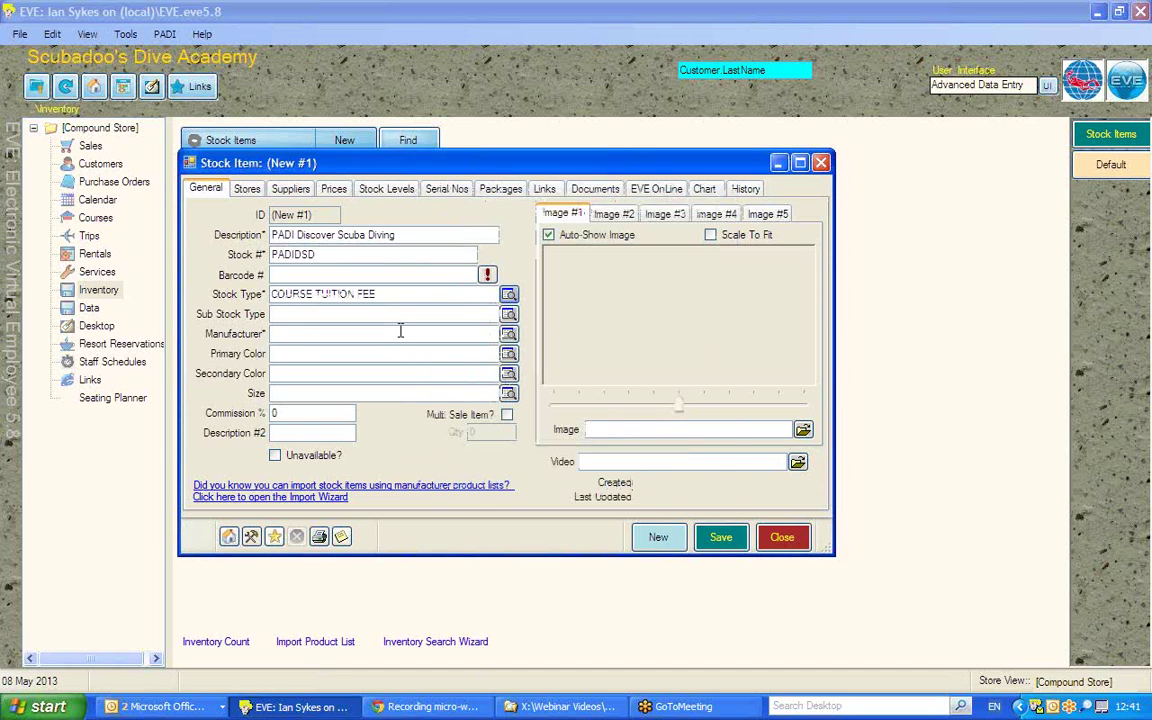
# Set the item's manufacturer to SCUBADOO LTD, chosen from the list of manufacturers
pyautogui.click(297, 333)
pyautogui.write('SCUBADOO CLUB')
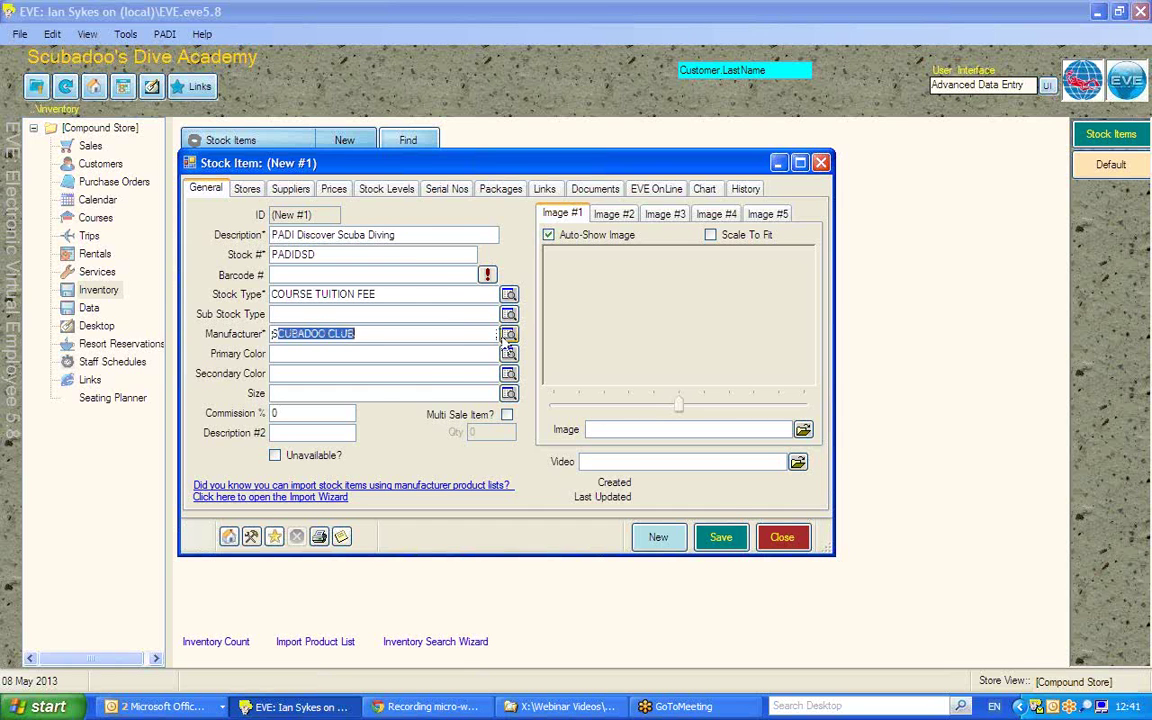
pyautogui.click(509, 335)
pyautogui.doubleClick(421, 368)
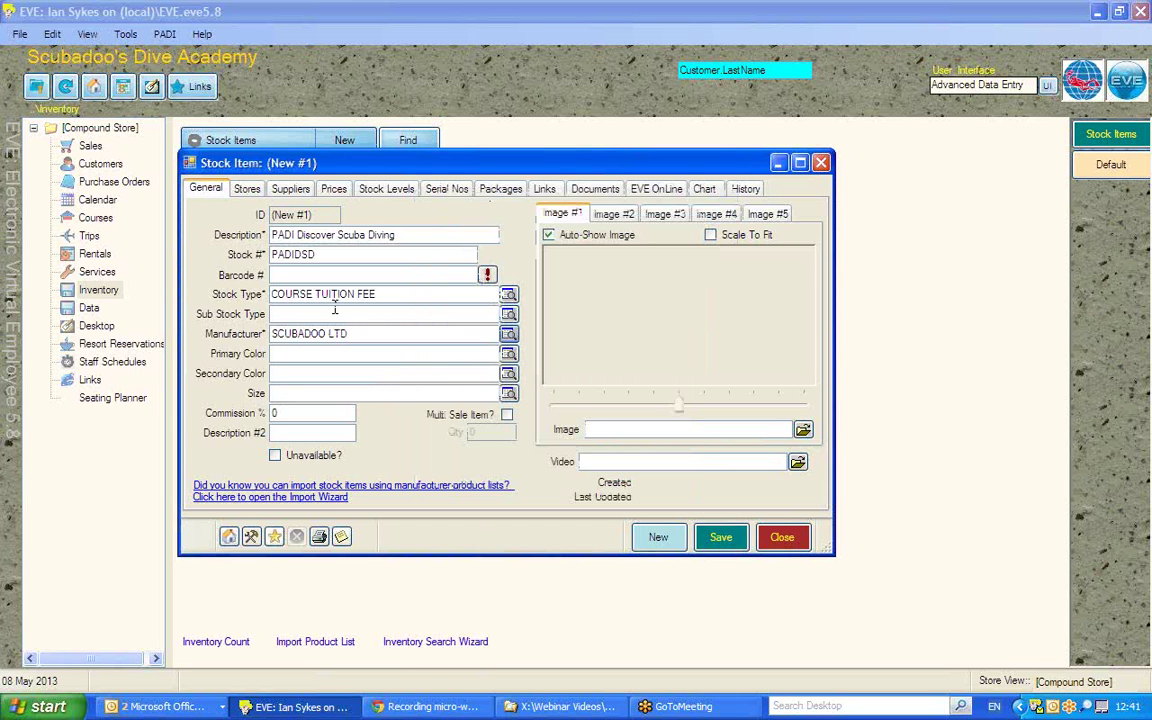
# Set the tax-inclusive .Retail. price for Scubadoo's to £50.00 in the item's retail prices
pyautogui.click(328, 190)
pyautogui.click(385, 221)
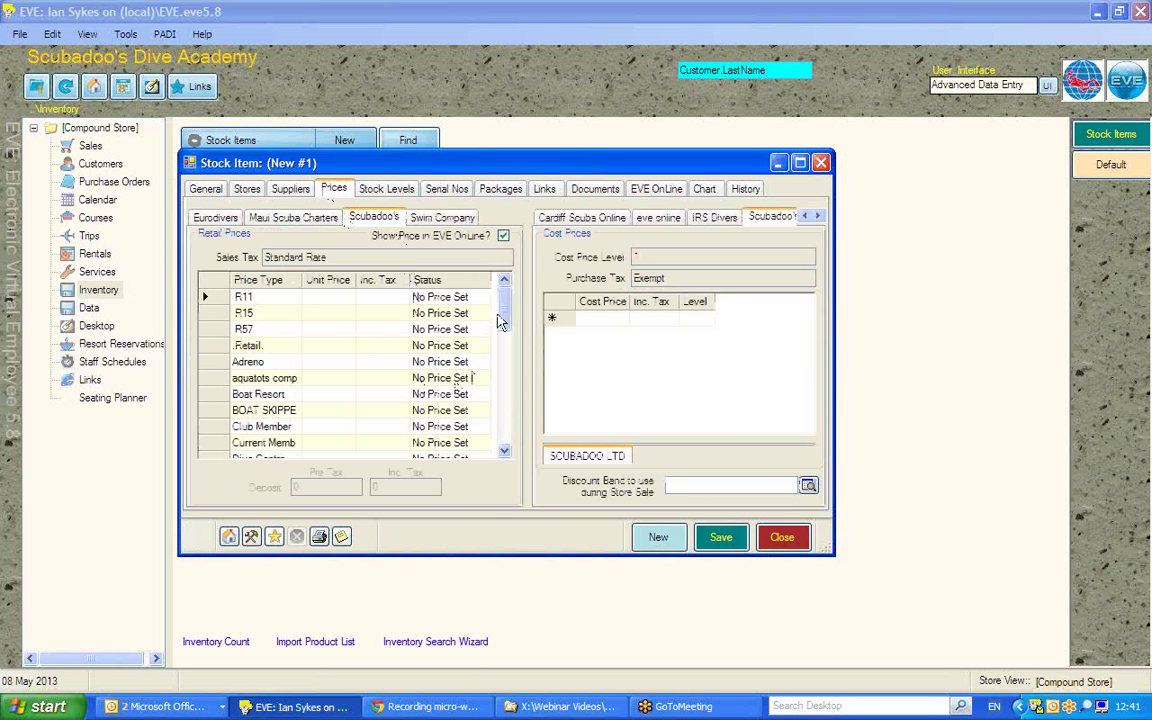
pyautogui.moveTo(506, 314); pyautogui.dragTo(508, 445)
pyautogui.scroll(7, 455, 370)
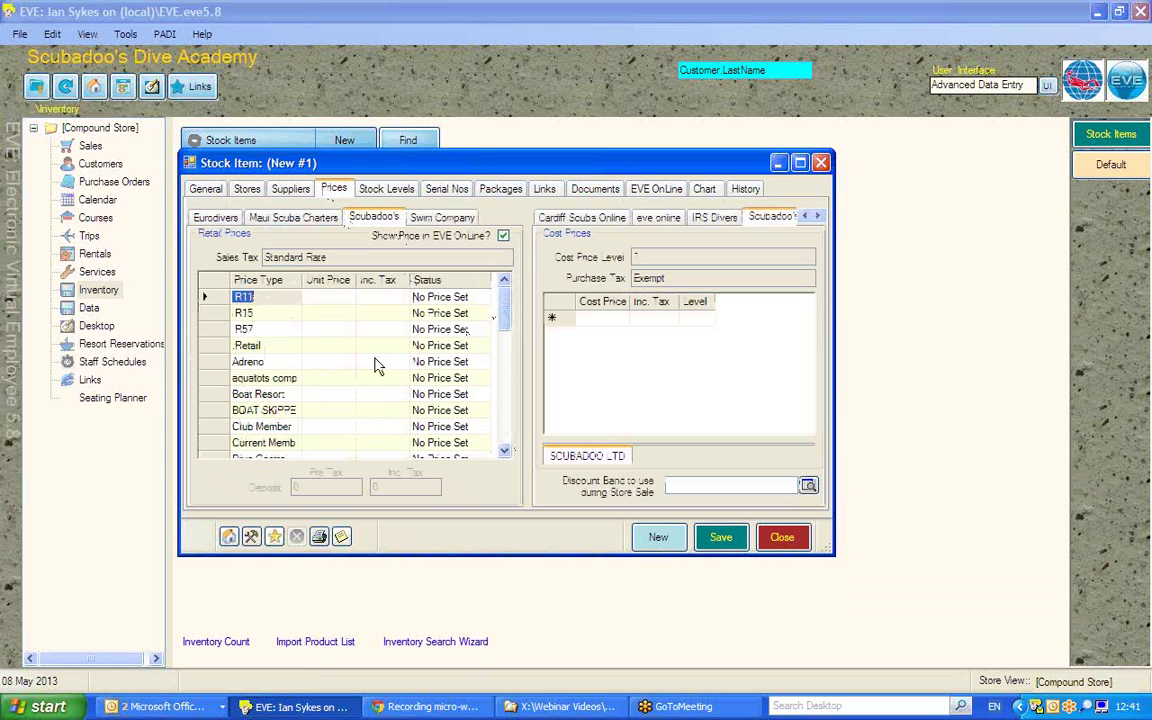
pyautogui.click(366, 345)
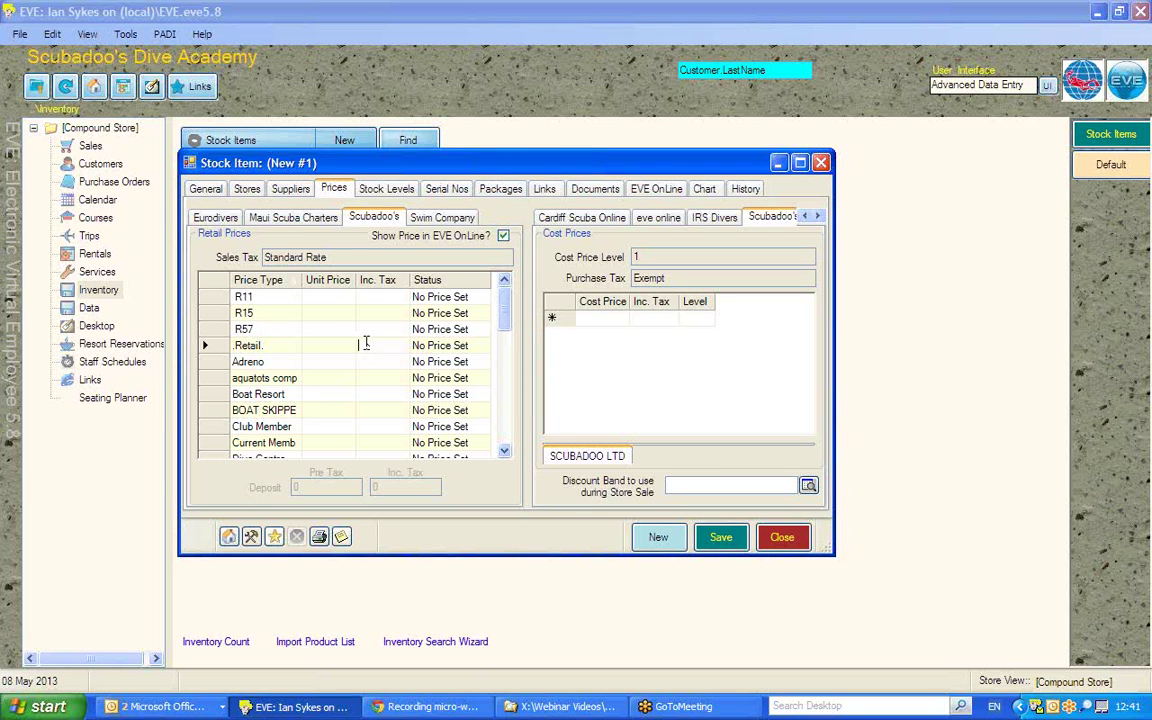
pyautogui.write('50')
pyautogui.click(390, 330)
pyautogui.click(375, 345)
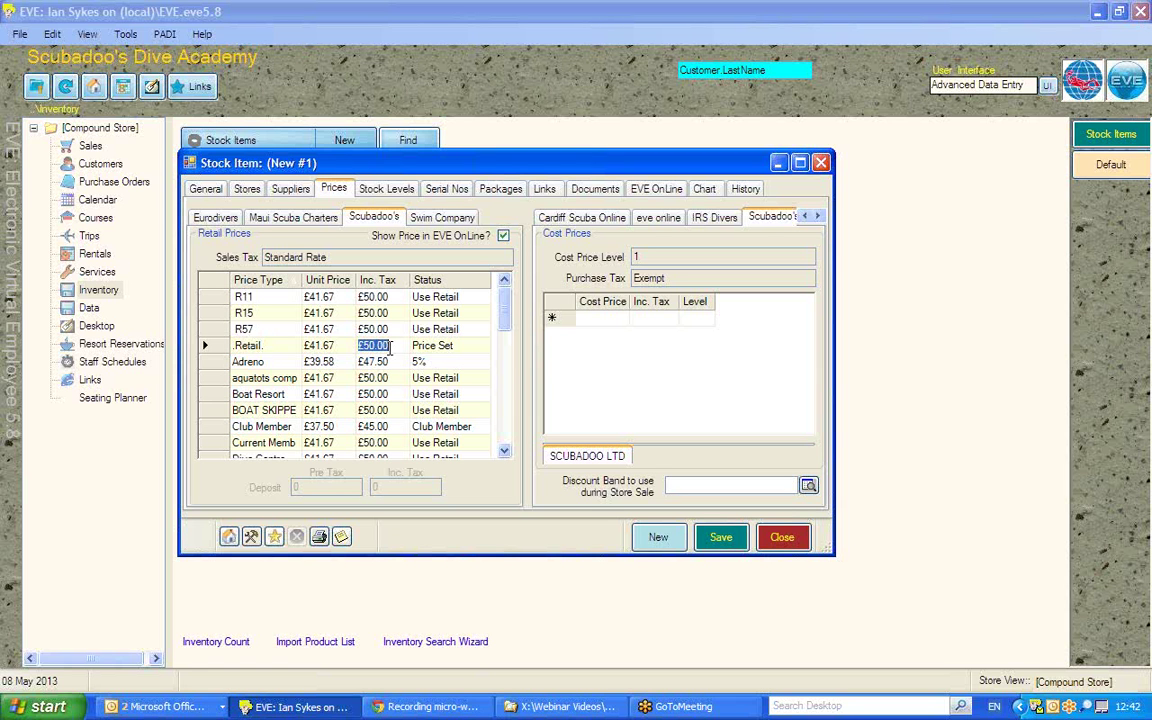
# Turn off stock level maintenance for the item and disallow adding it to purchase orders
pyautogui.click(383, 193)
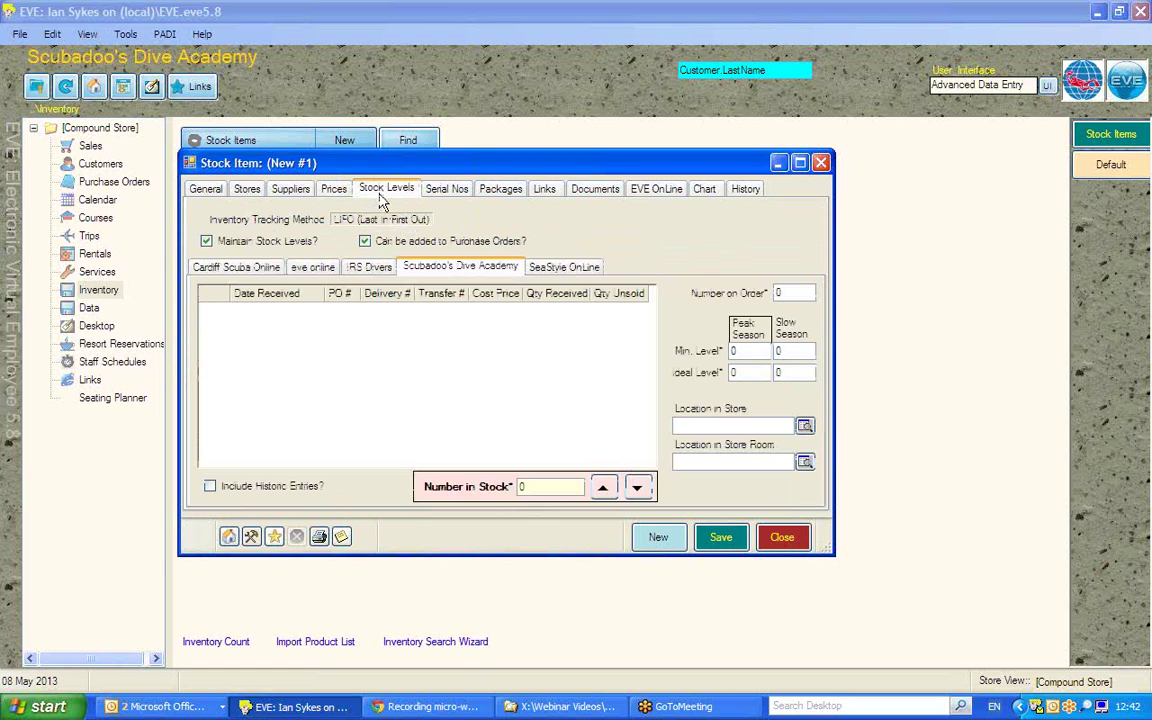
pyautogui.click(231, 246)
pyautogui.click(396, 247)
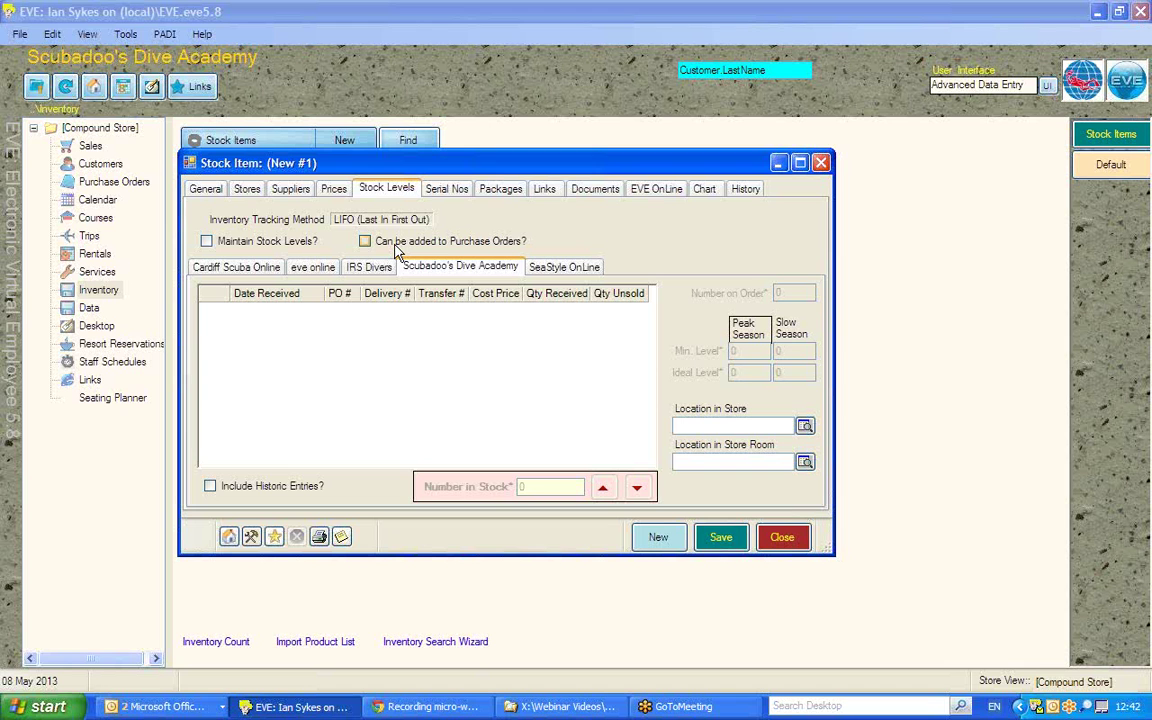
# Set the stock item's special handling link so that it is used to sell Courses
pyautogui.click(545, 192)
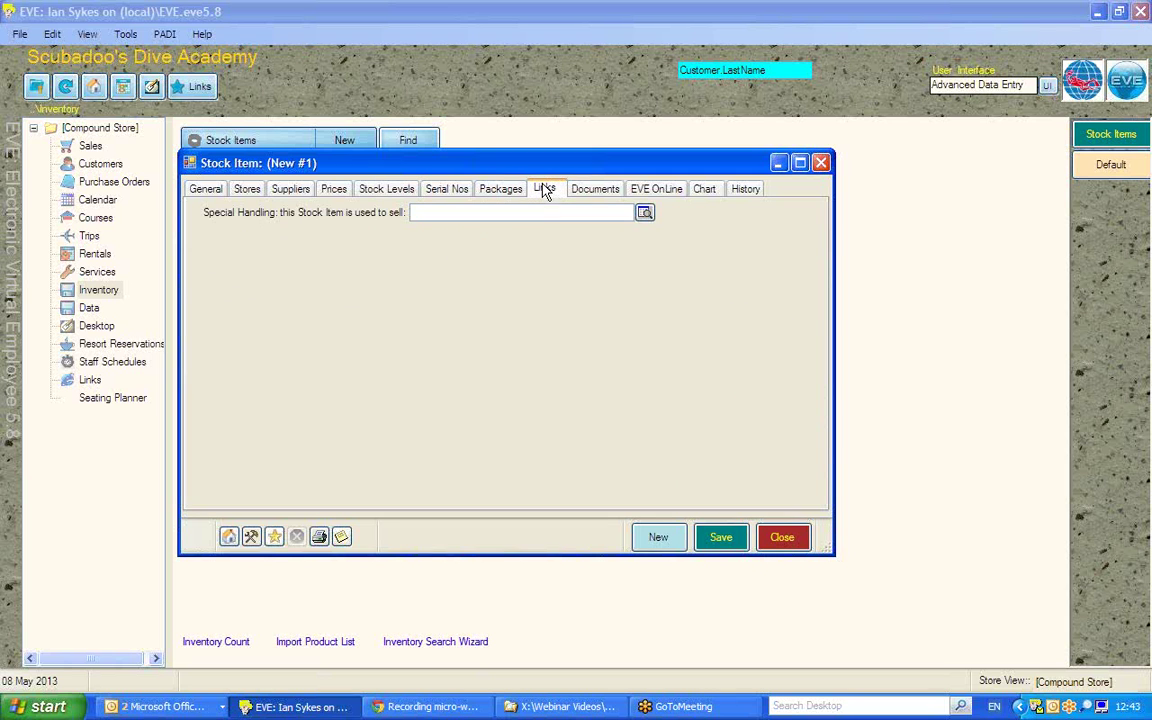
pyautogui.click(645, 216)
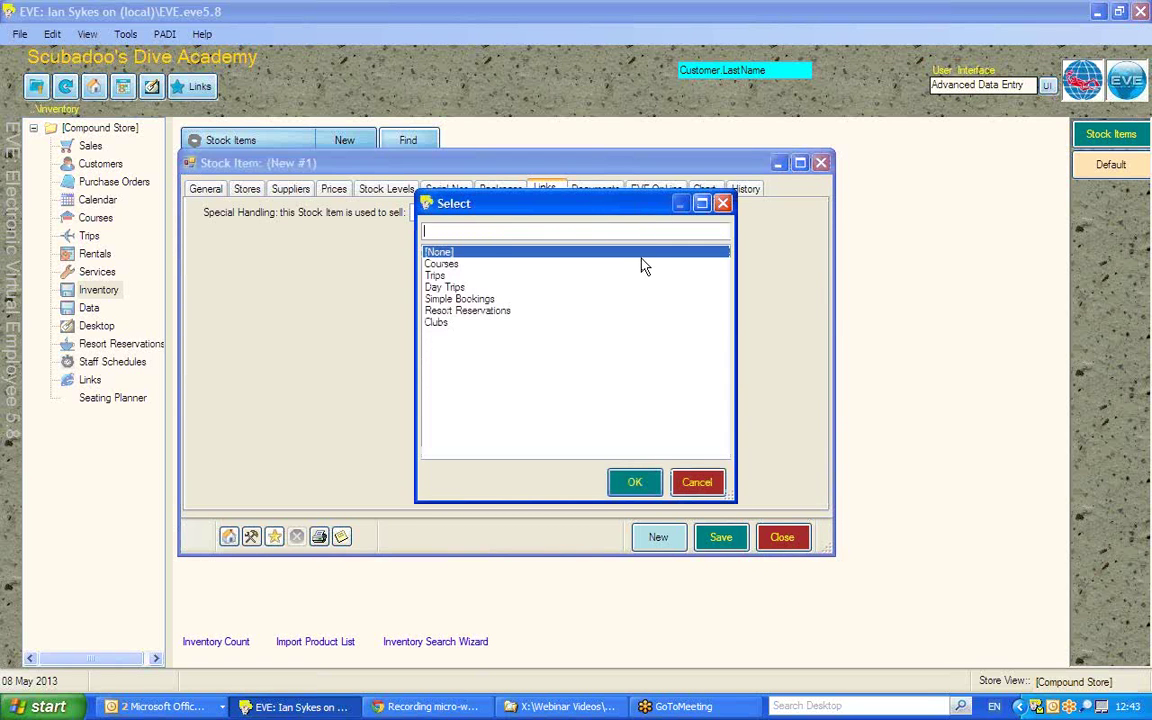
pyautogui.doubleClick(441, 265)
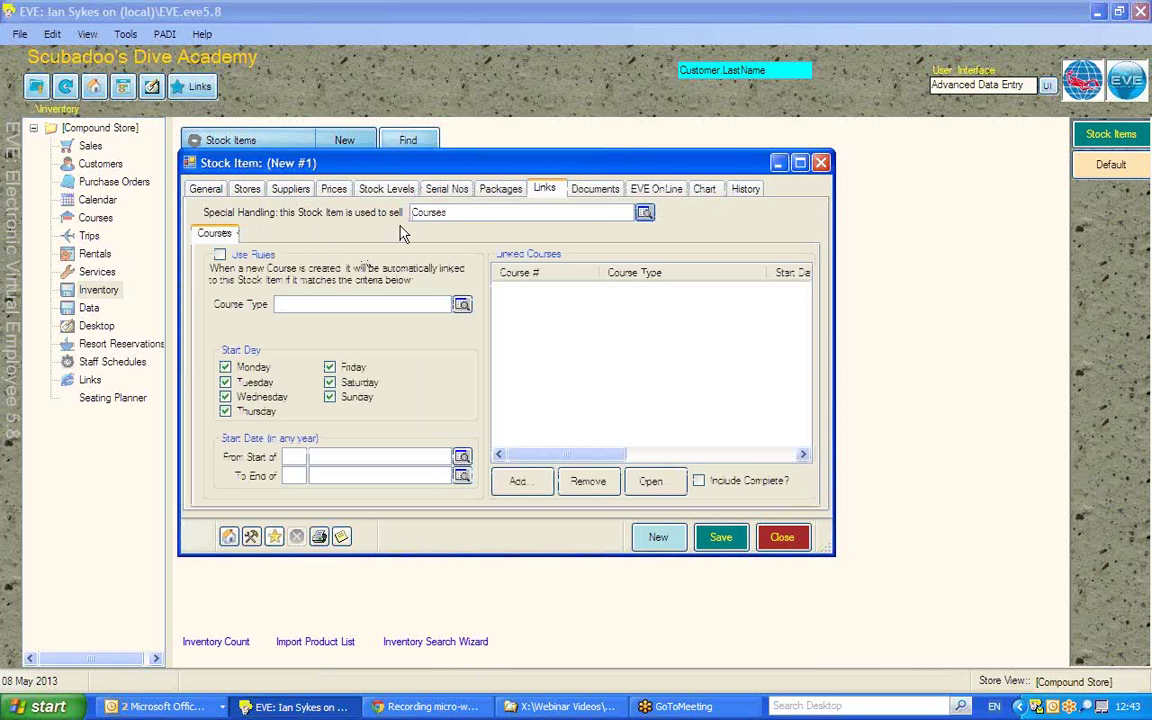
# Enable the automatic linking rules for new courses and set their course type to Discover Scuba Diving
pyautogui.click(220, 255)
pyautogui.click(462, 306)
pyautogui.scroll(-5, 727, 408)
pyautogui.scroll(-10, 727, 408)
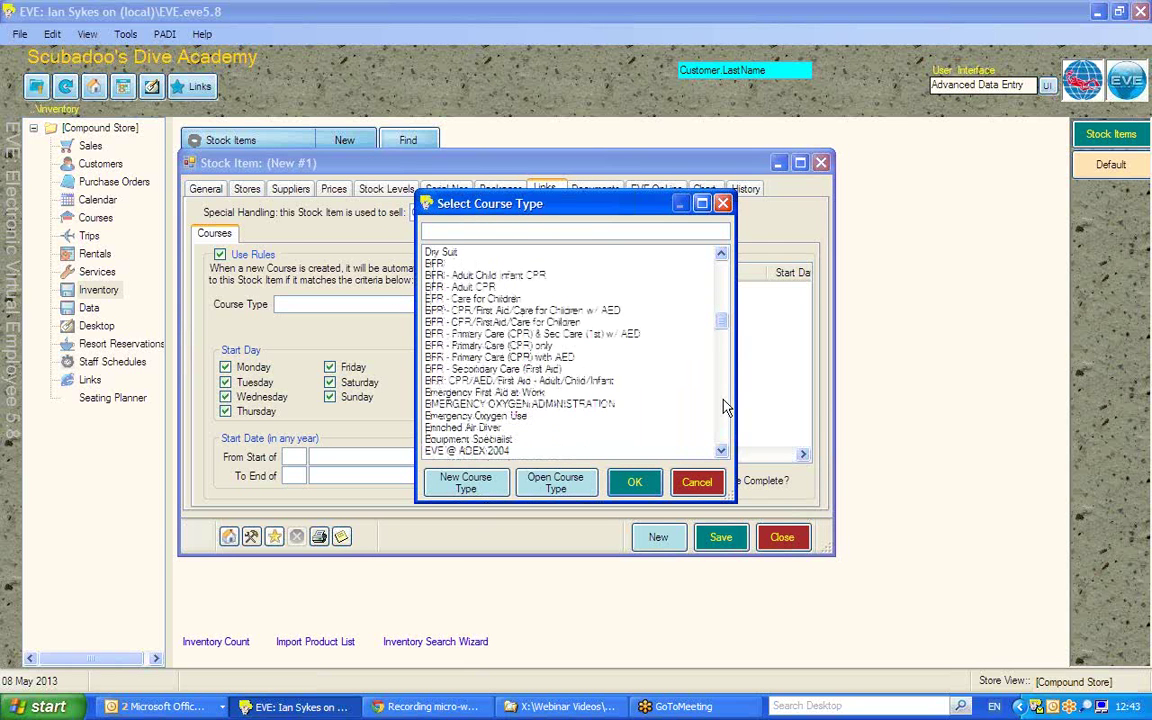
pyautogui.scroll(6, 651, 332)
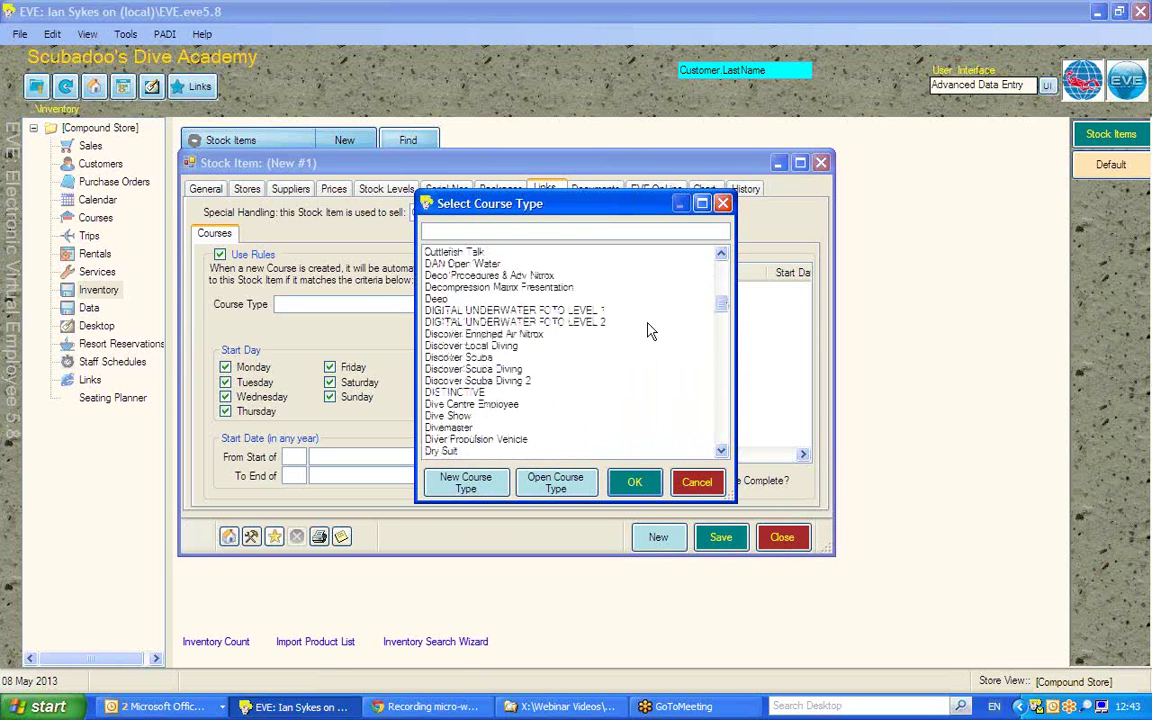
pyautogui.doubleClick(473, 369)
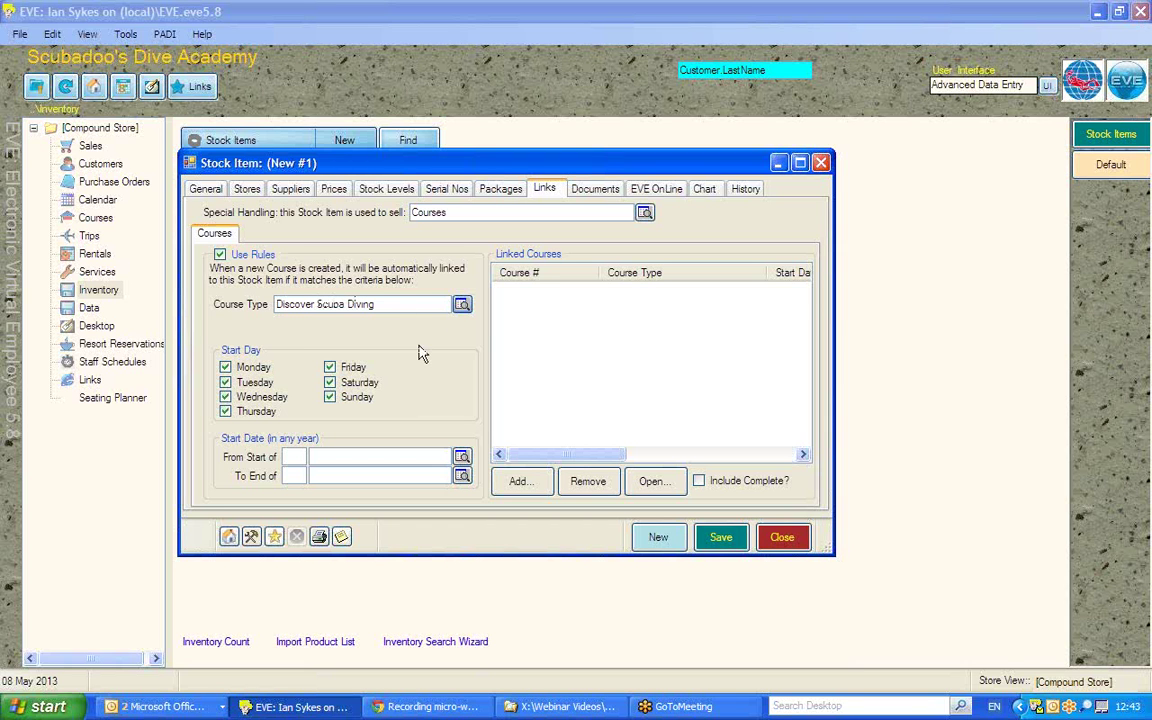
# Add all the Discover Scuba Diving courses from the course search to the item's linked courses and look through the resulting list
pyautogui.click(515, 481)
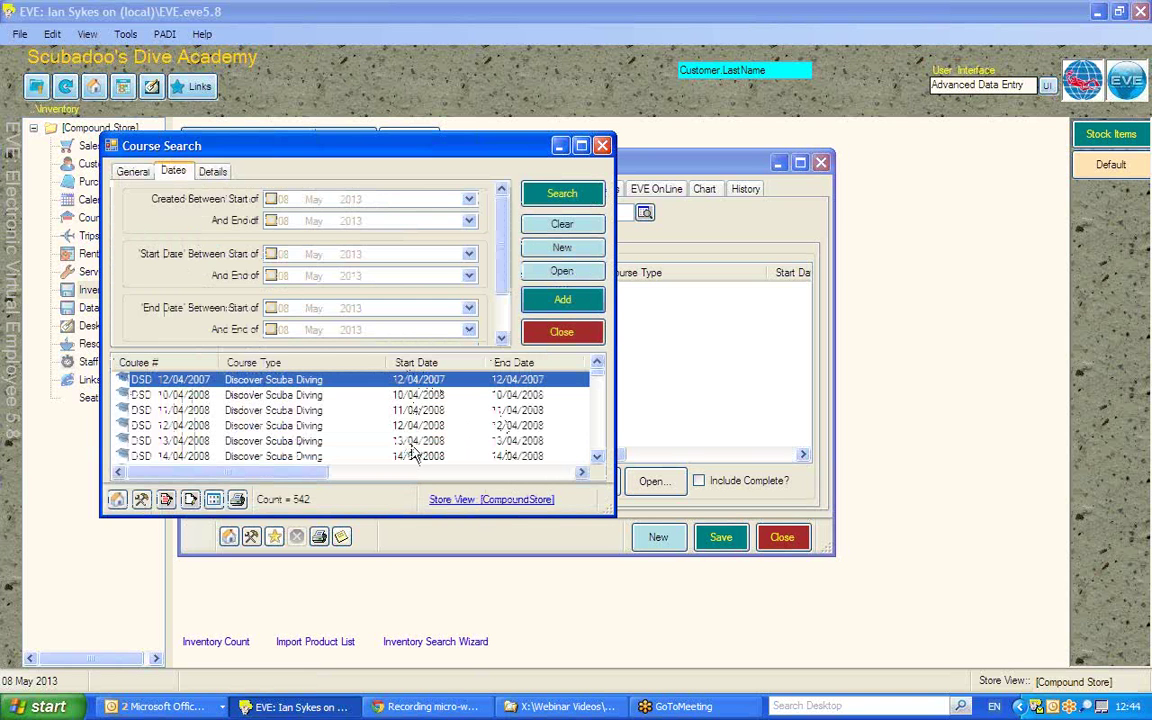
pyautogui.click(166, 500)
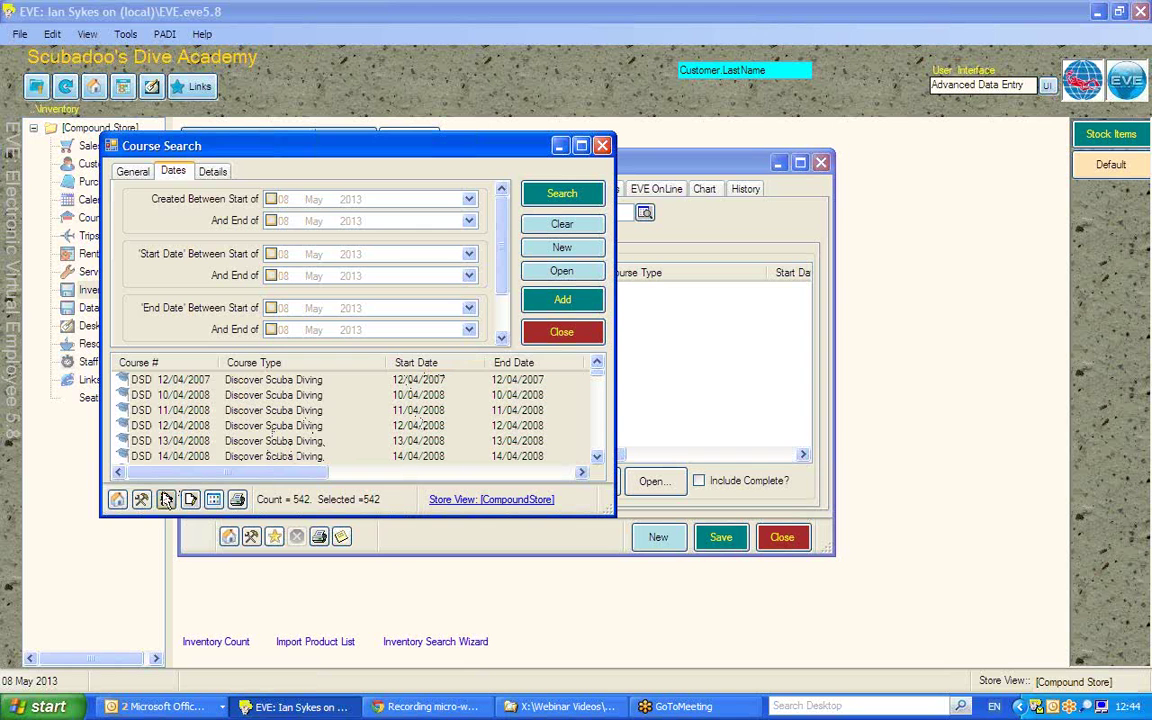
pyautogui.click(545, 303)
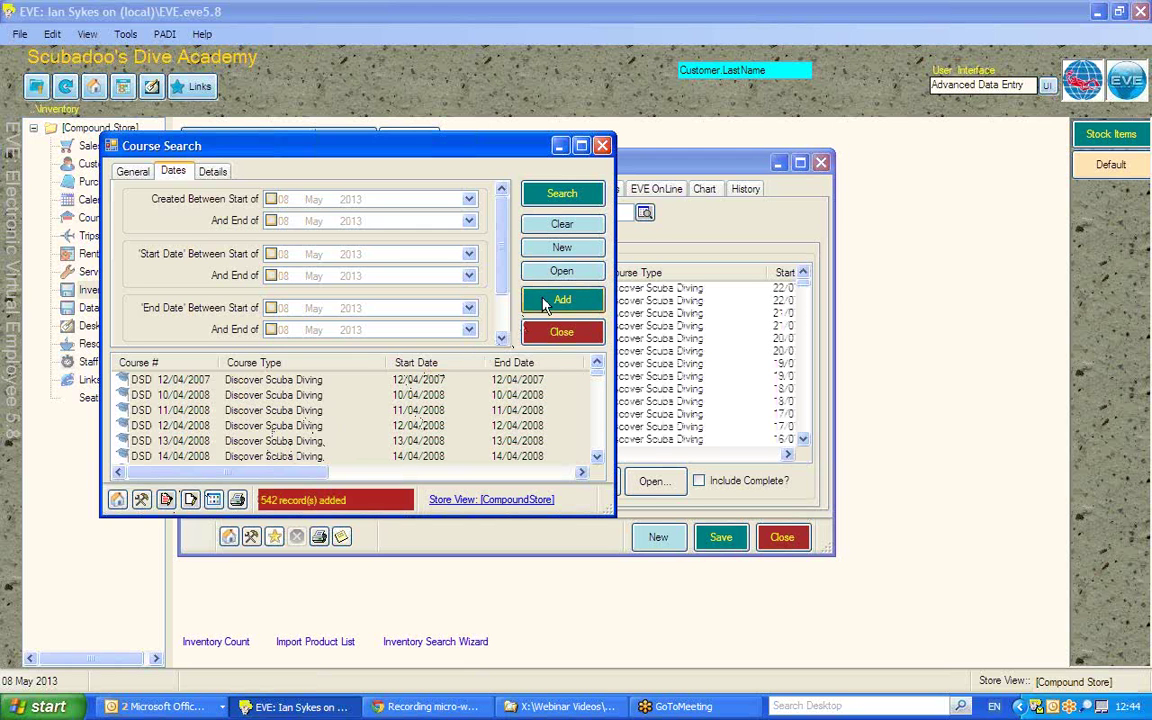
pyautogui.click(561, 331)
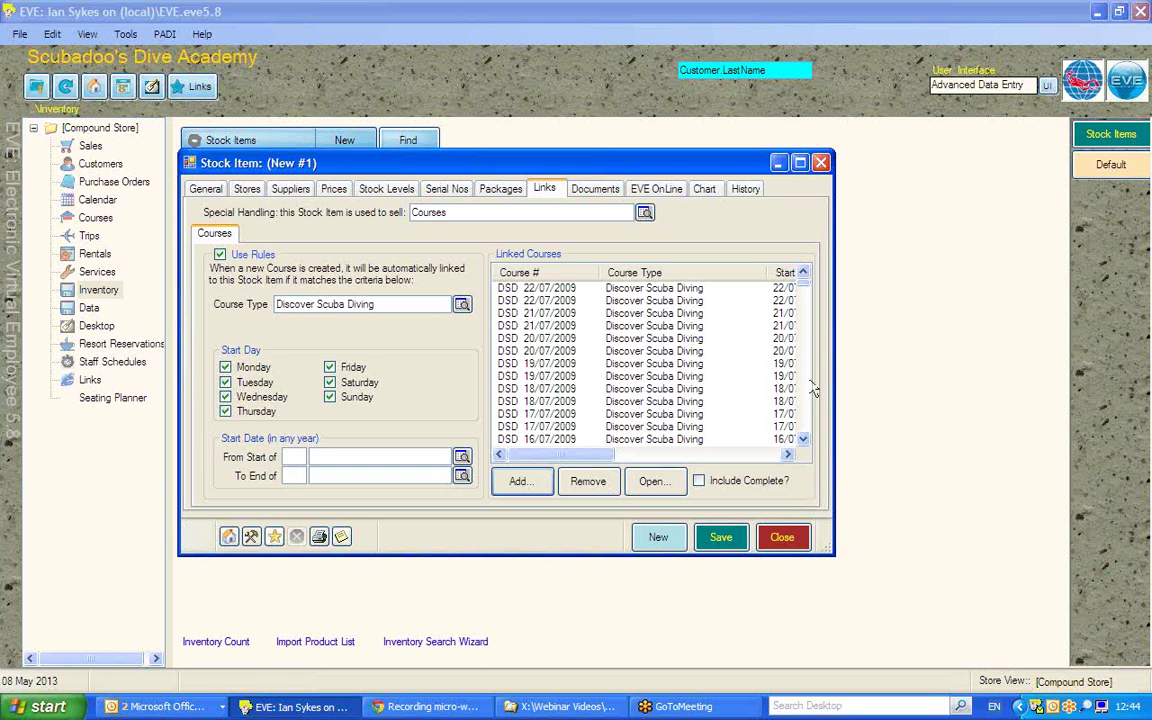
pyautogui.scroll(-8, 805, 404)
pyautogui.scroll(-20, 805, 408)
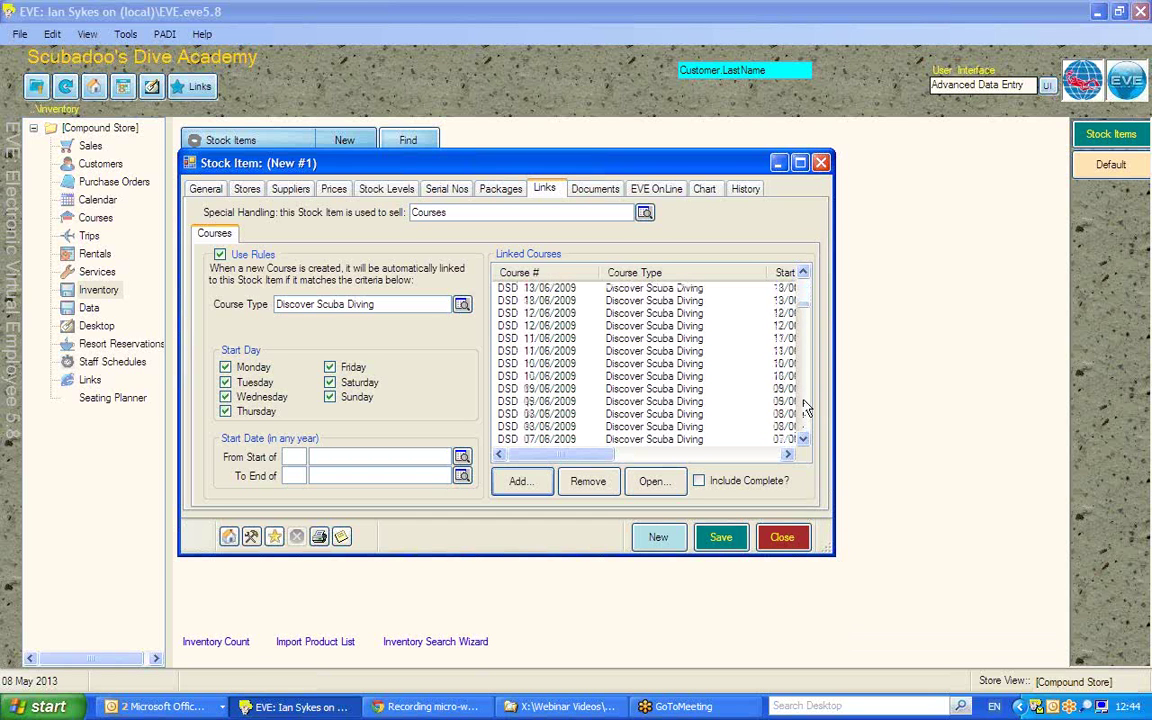
pyautogui.moveTo(803, 384); pyautogui.dragTo(800, 283)
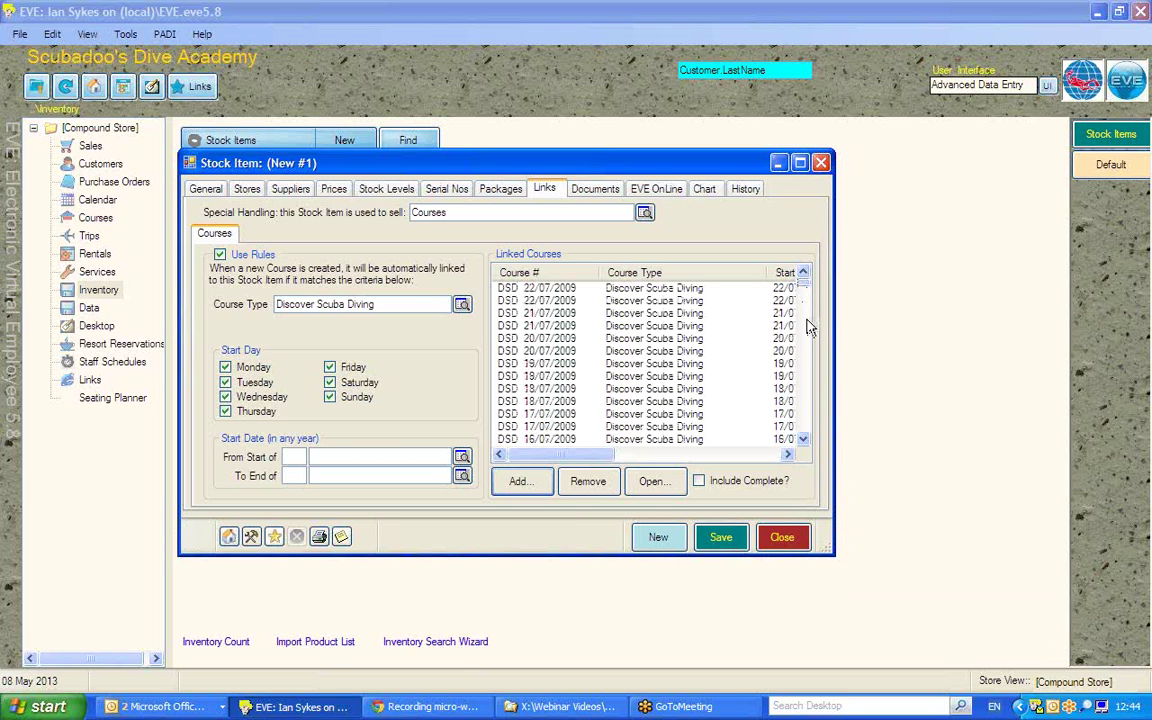